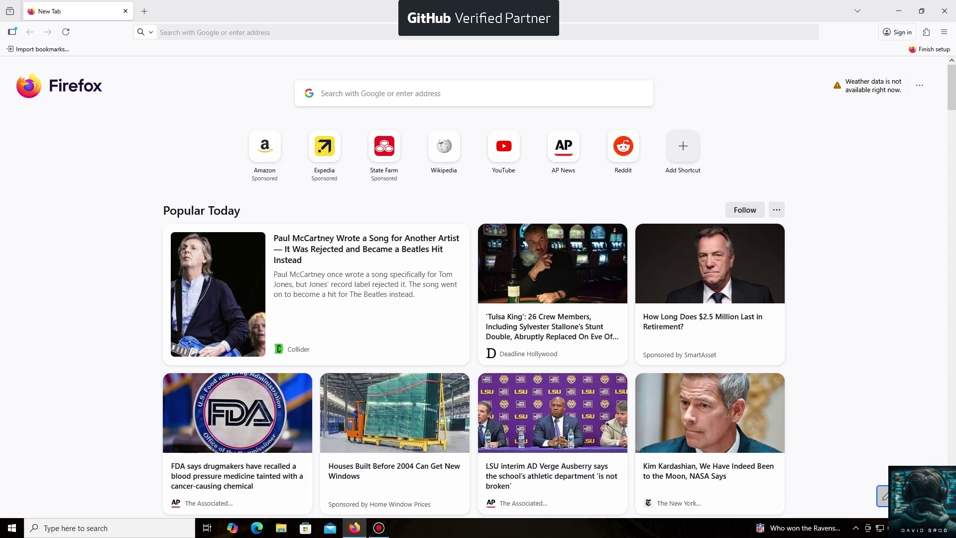
left_click(214, 33)
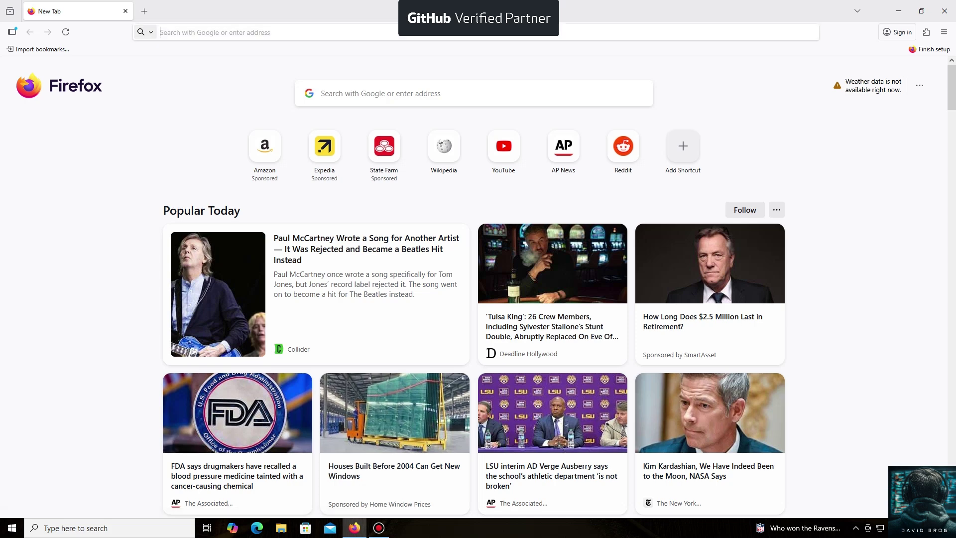
type("https://unmineable.online/")
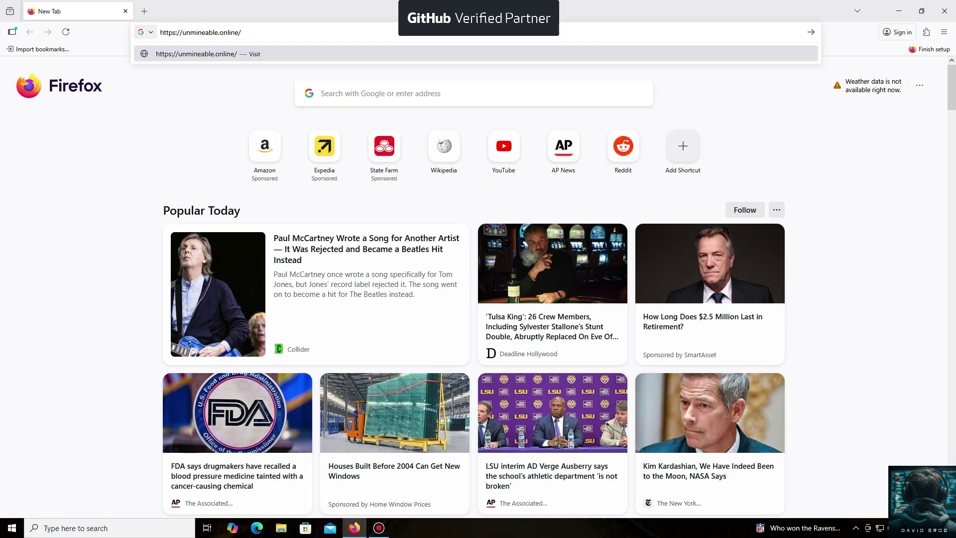
key("Return")
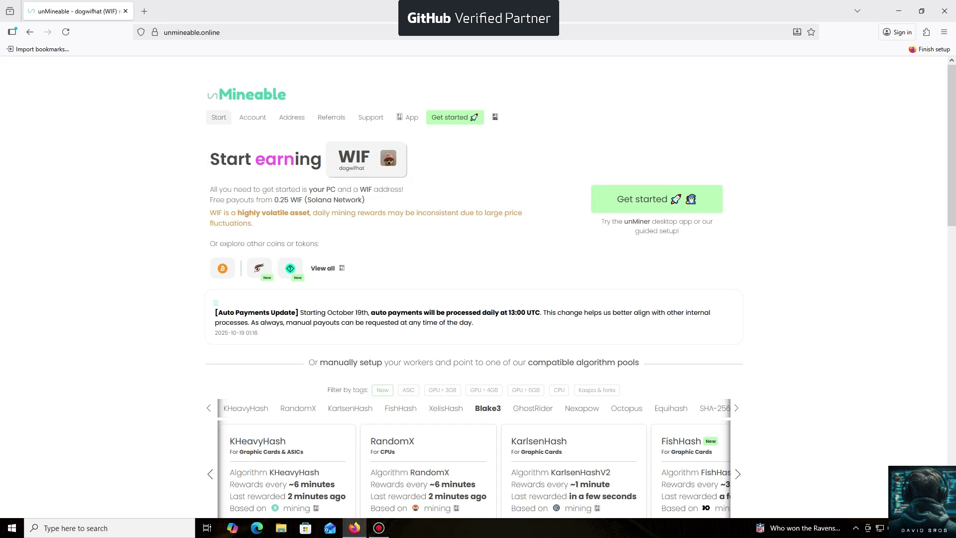
Go to the site's getting-started page and download the latest unMiner version for Windows 10/11 x64.
left_click(657, 199)
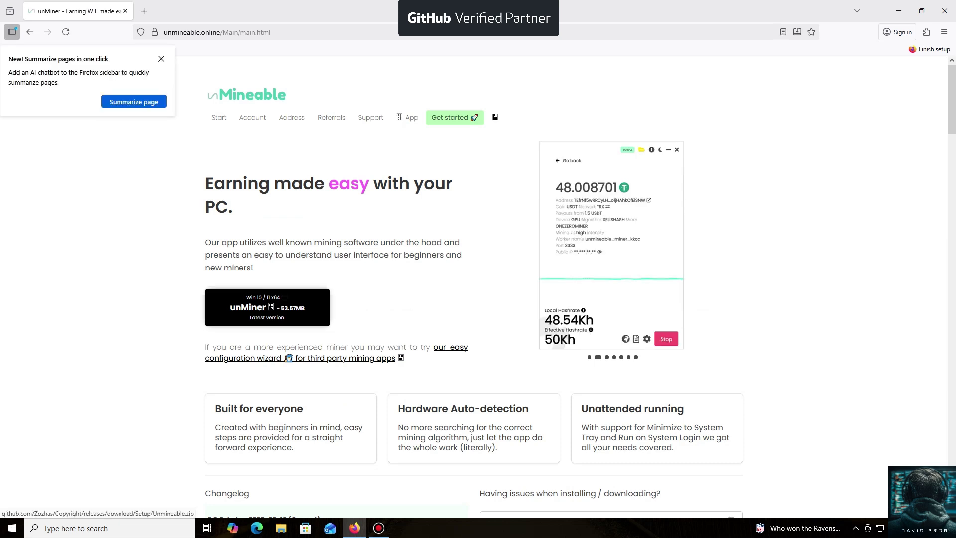
left_click(268, 308)
left_click(267, 308)
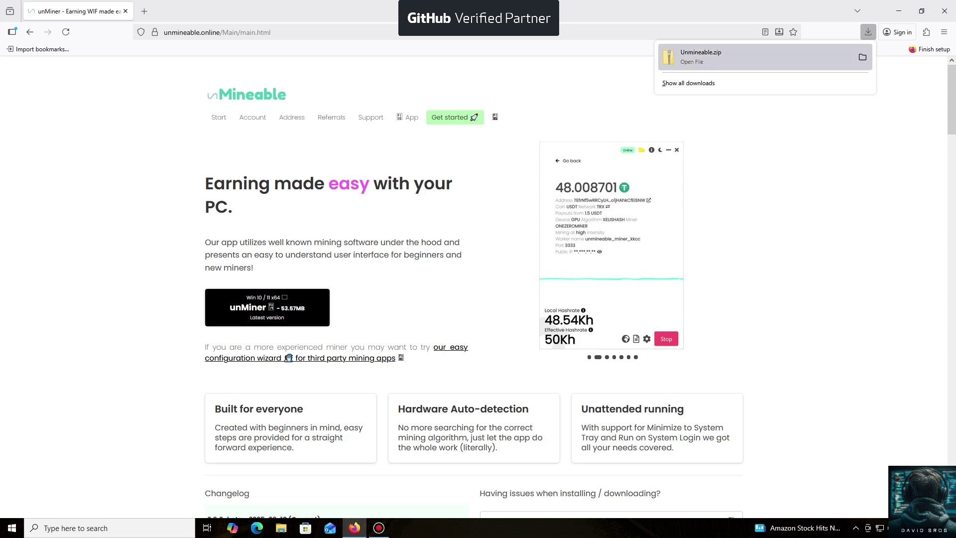
Minimize the browser and open the downloaded Unmineable.zip archive from the Downloads folder in File Explorer.
left_click(777, 58)
left_click(899, 11)
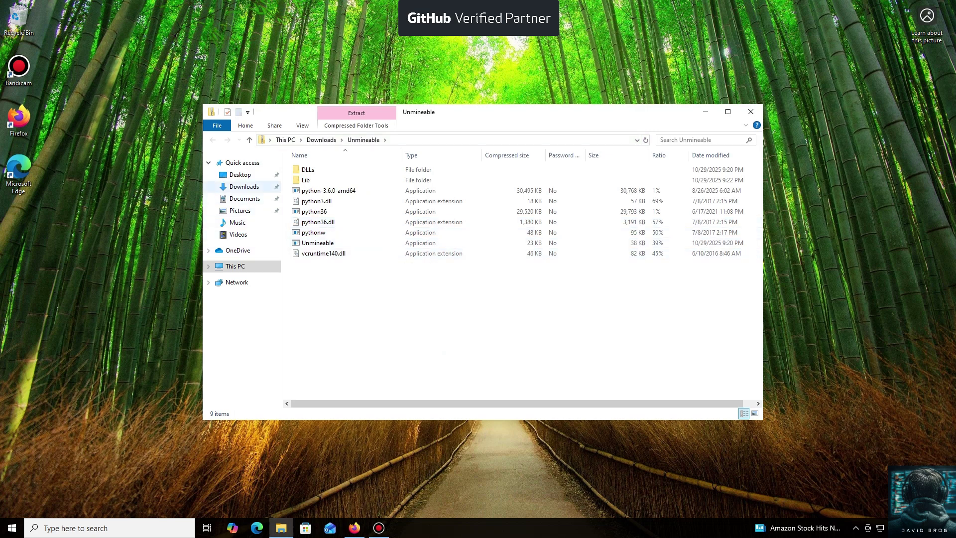
left_click(244, 187)
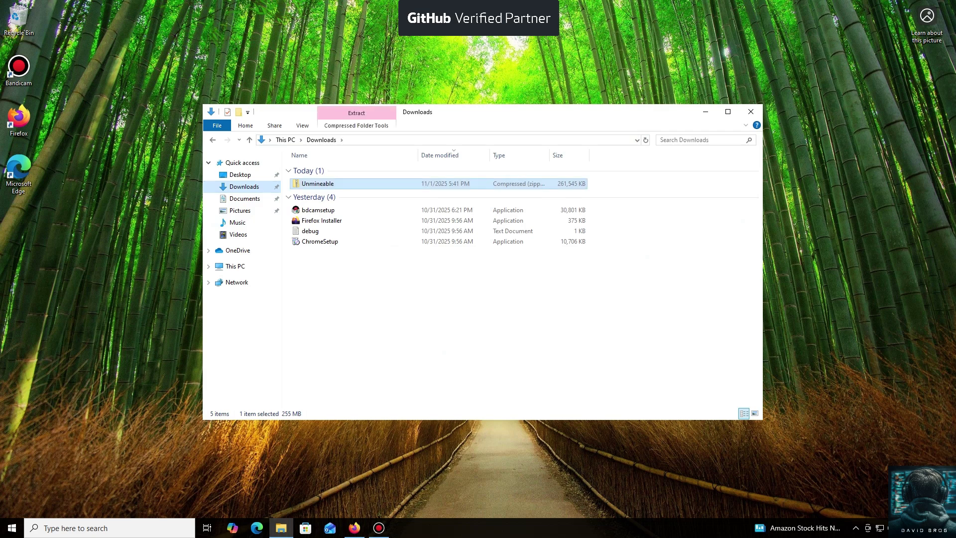
double_click(318, 184)
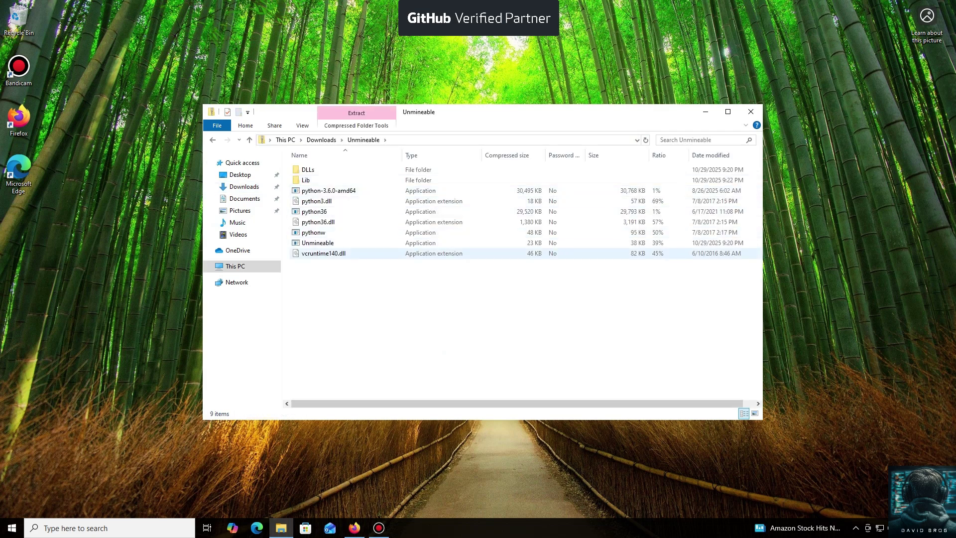
Launch the Unmineable application inside the archive and choose to extract all files to C:\Users\Admin\Downloads\Unmineable.
double_click(318, 242)
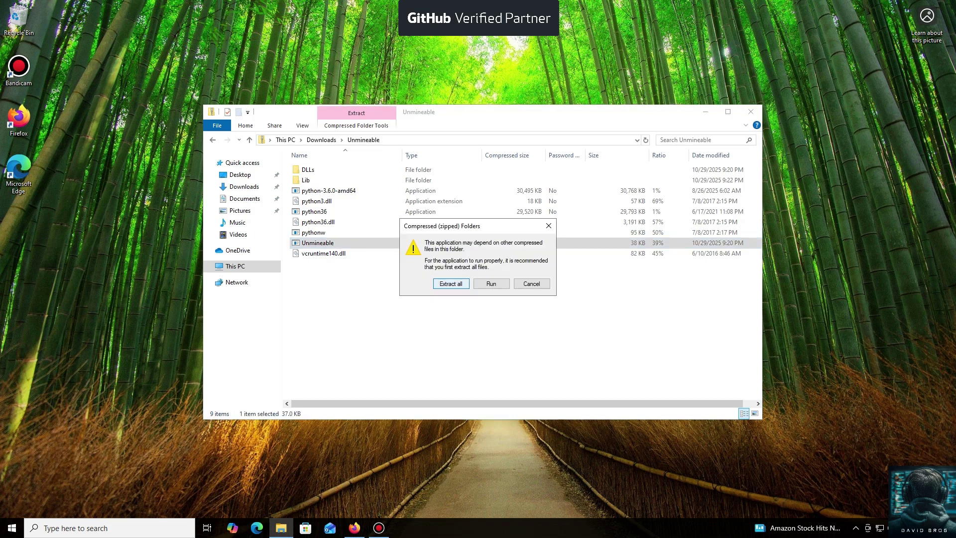
key("Return")
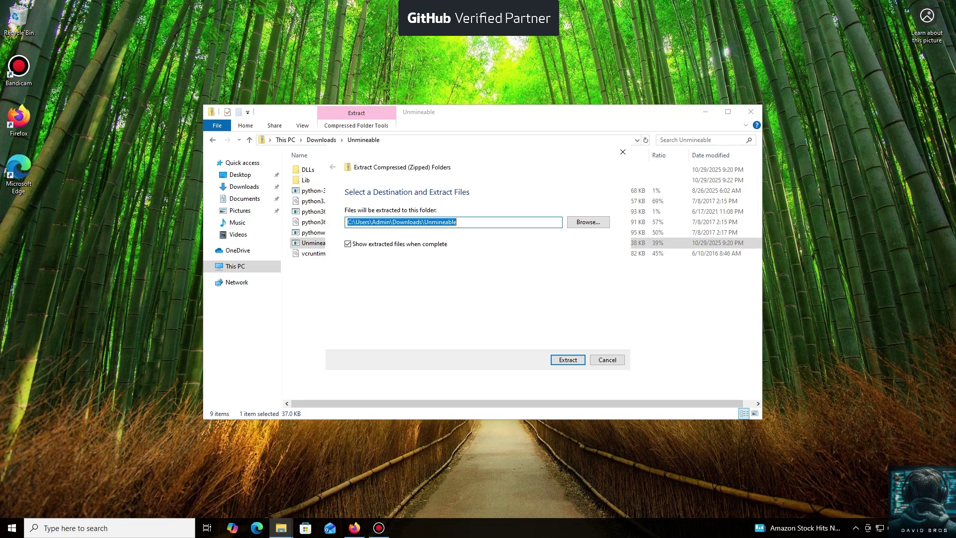
key("Return")
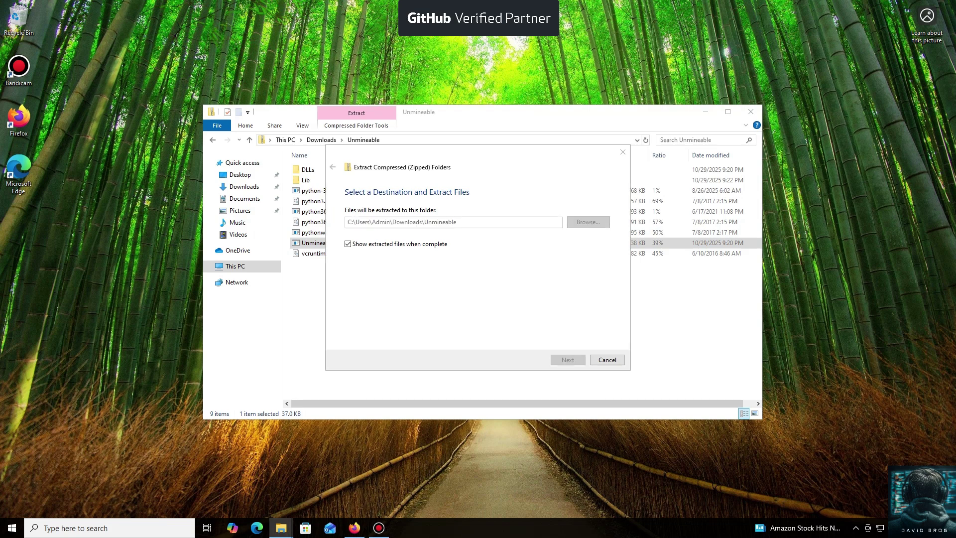
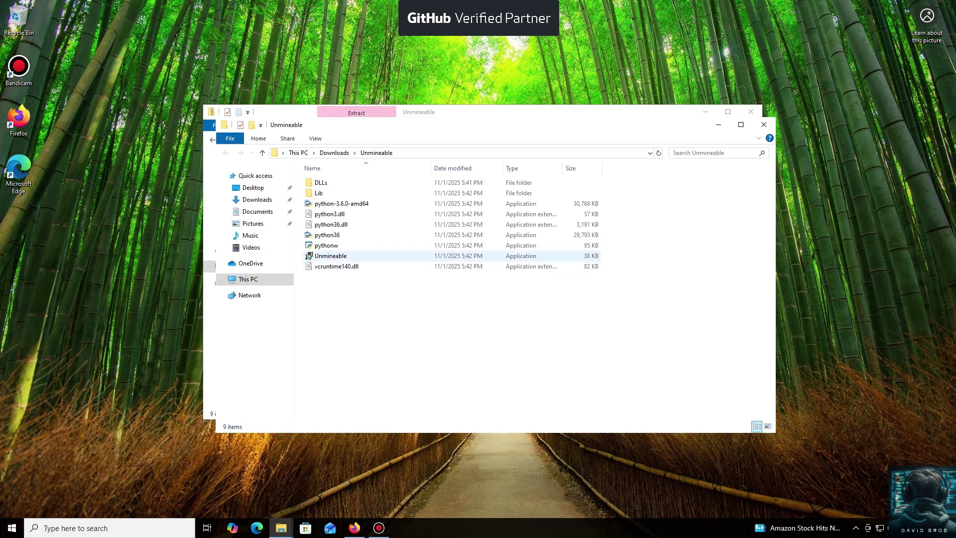
Launch the Unmineable application from the extracted folder and override the SmartScreen block to run it anyway.
left_click(307, 256)
double_click(307, 256)
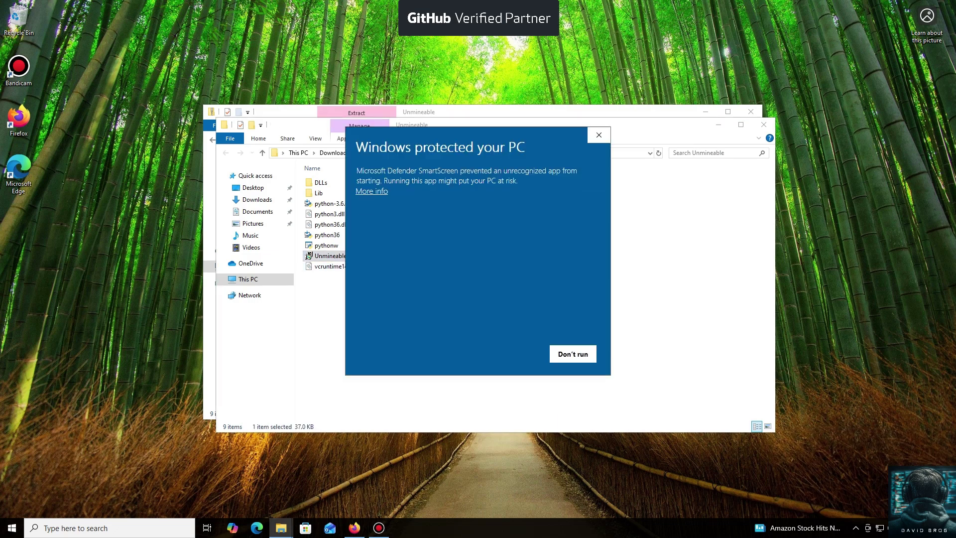
left_click(372, 191)
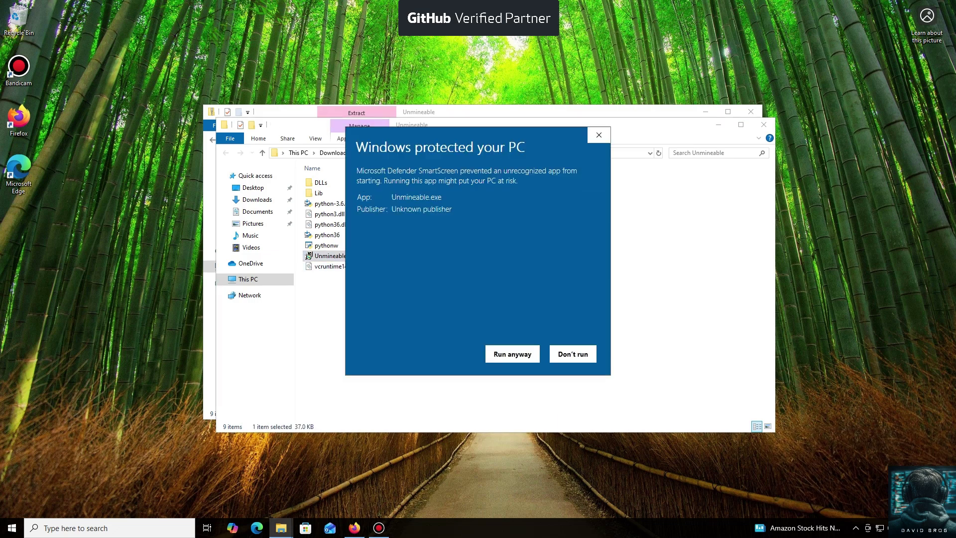
left_click(512, 354)
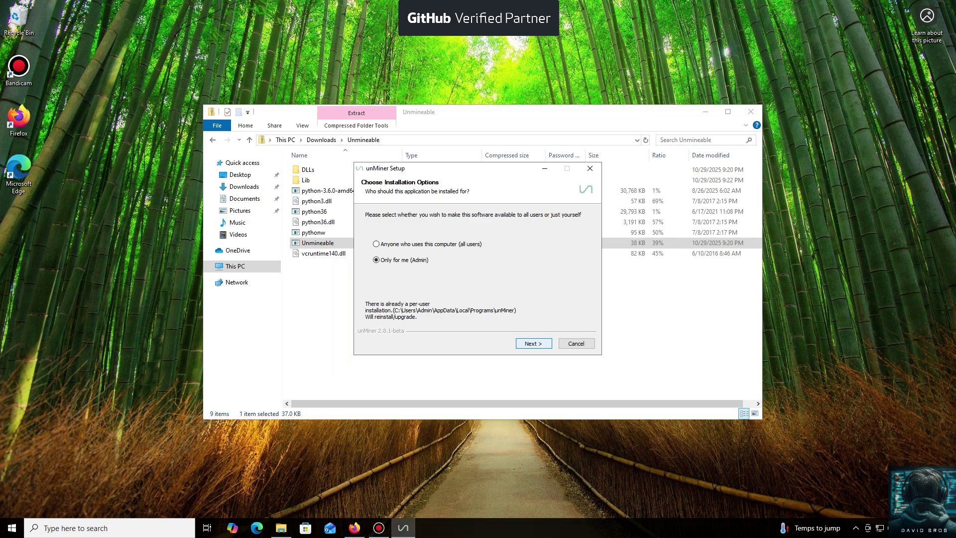
Install unMiner for the current user only, run it when setup finishes, and continue to the coin and address page.
left_click(534, 344)
left_click(534, 344)
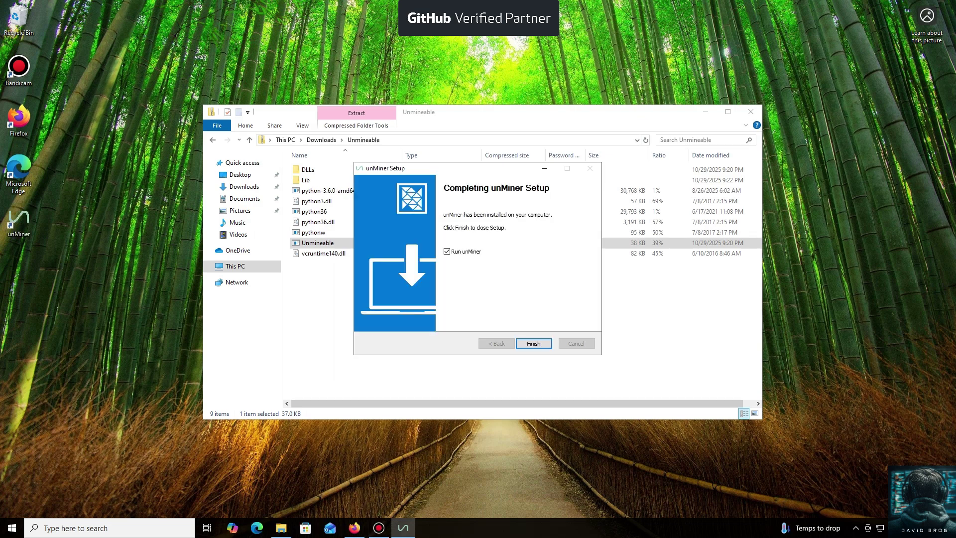
key("Return")
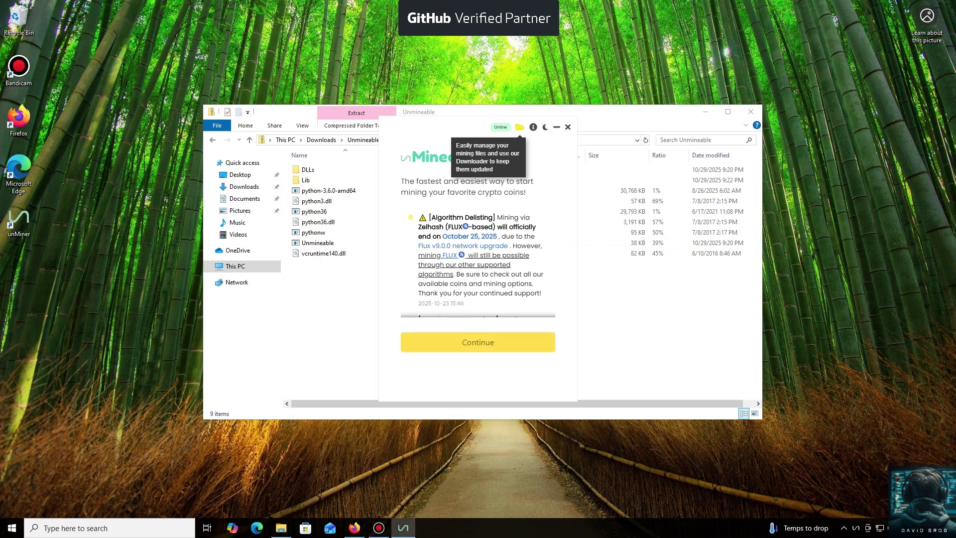
key("Return")
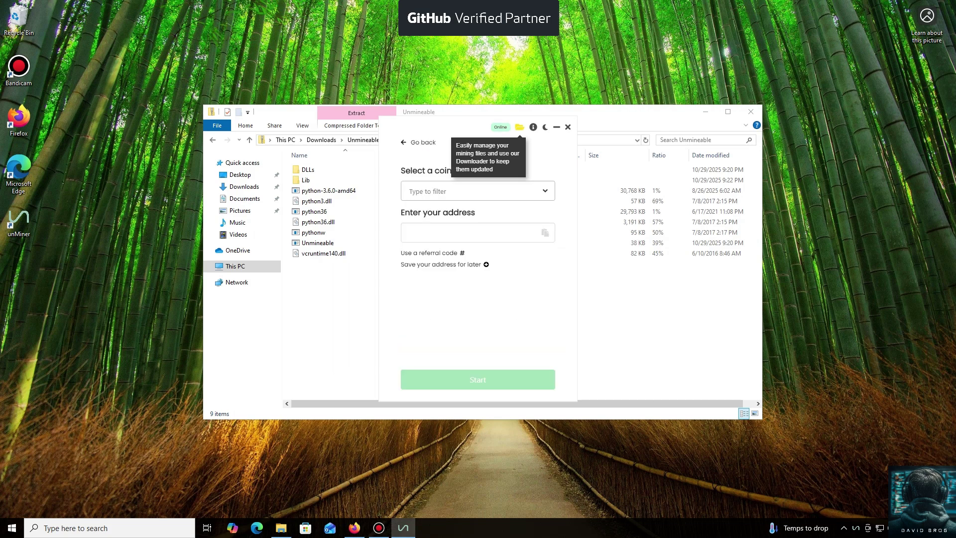
Look through the list of supported coins and tokens in unMiner.
left_click(478, 191)
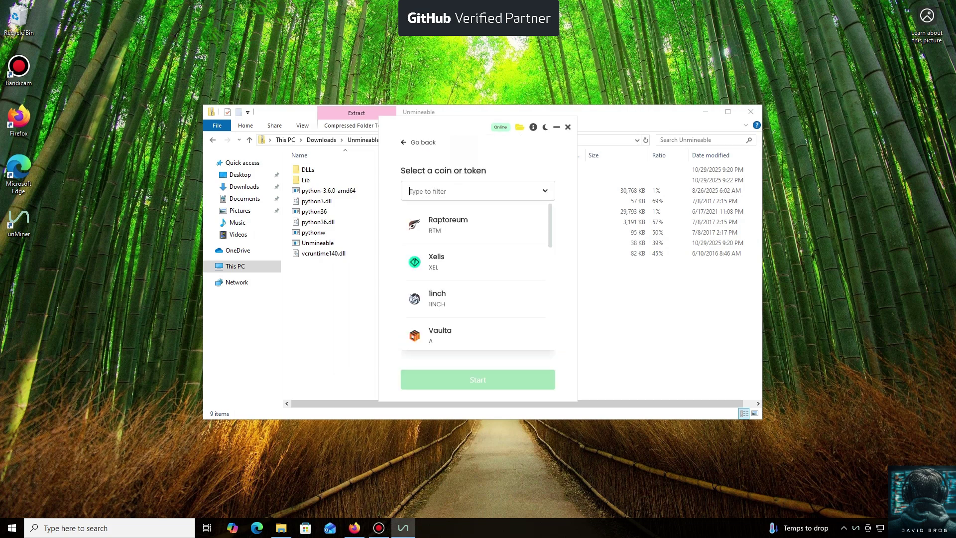
scroll(476, 276, "down", 3)
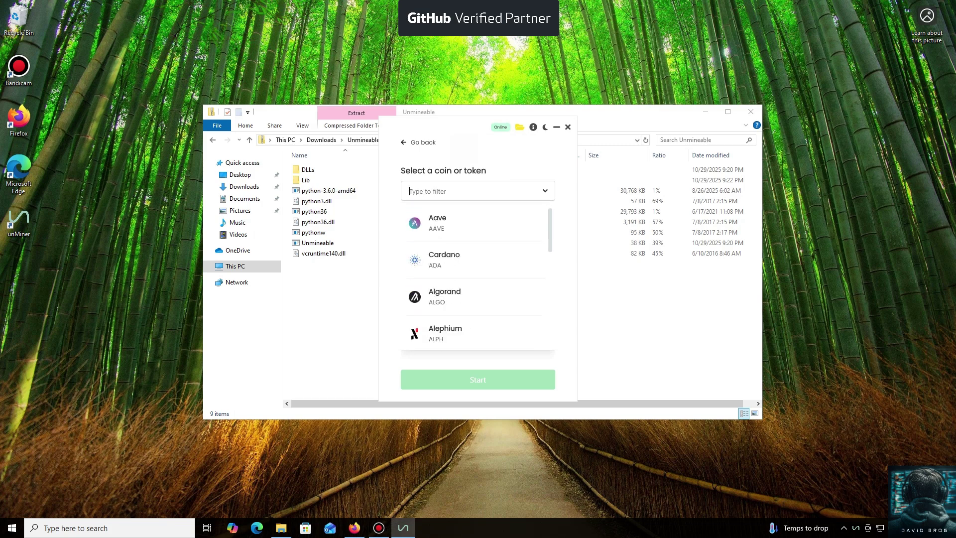
scroll(477, 279, "down", 8)
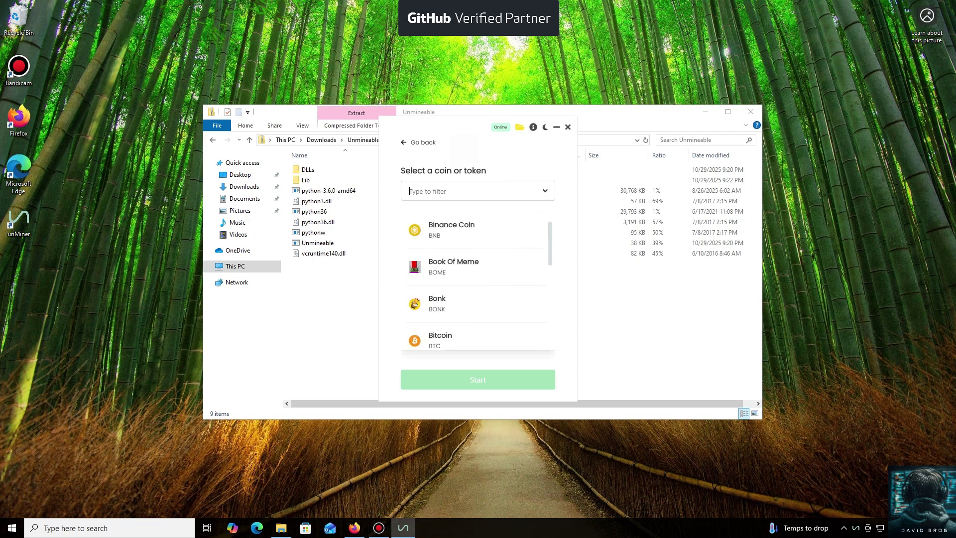
scroll(477, 275, "down", 9)
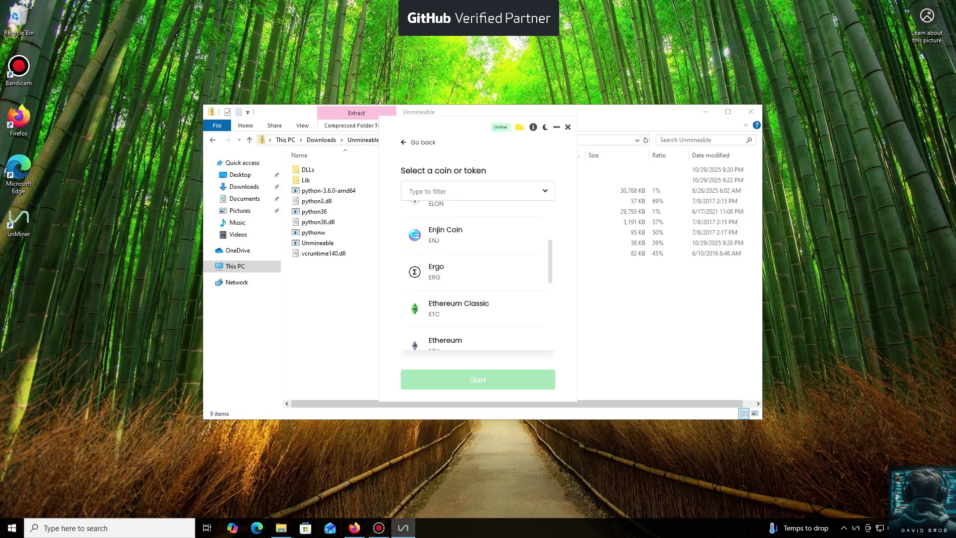
scroll(478, 275, "down", 5)
scroll(477, 275, "up", 3)
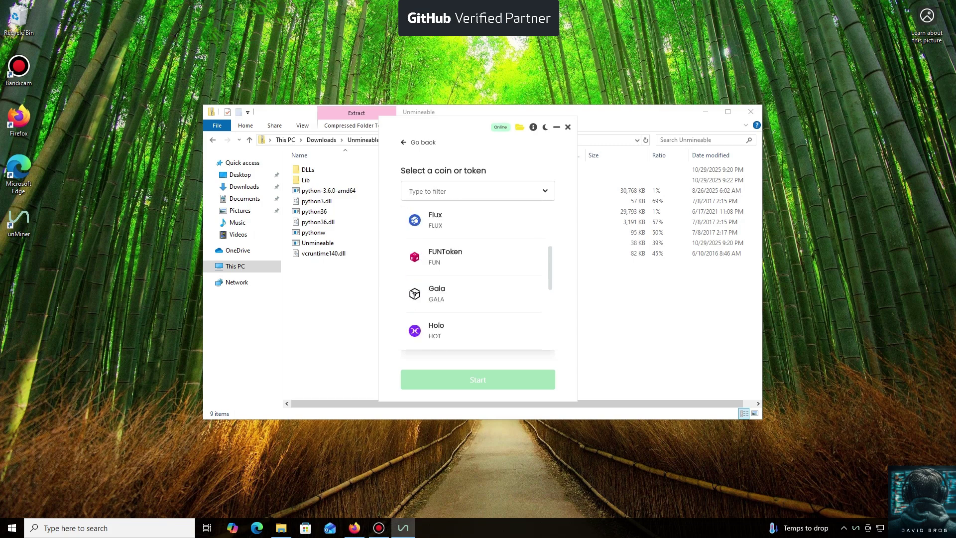
scroll(477, 275, "up", 3)
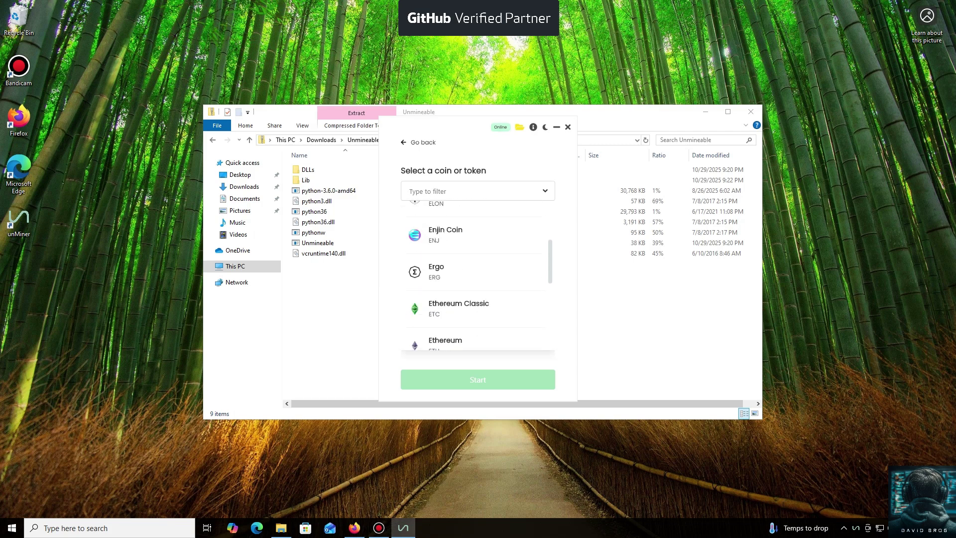
scroll(477, 275, "down", 15)
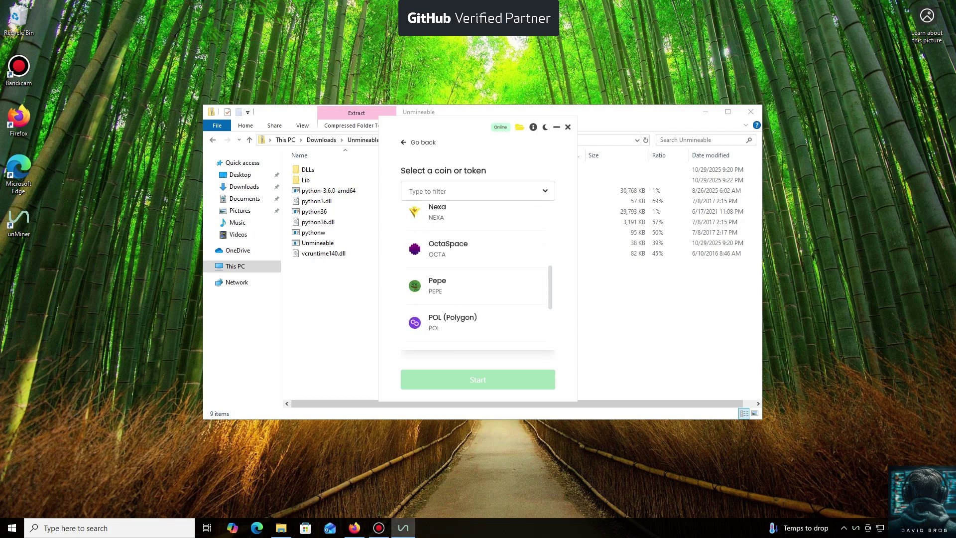
scroll(477, 275, "down", 10)
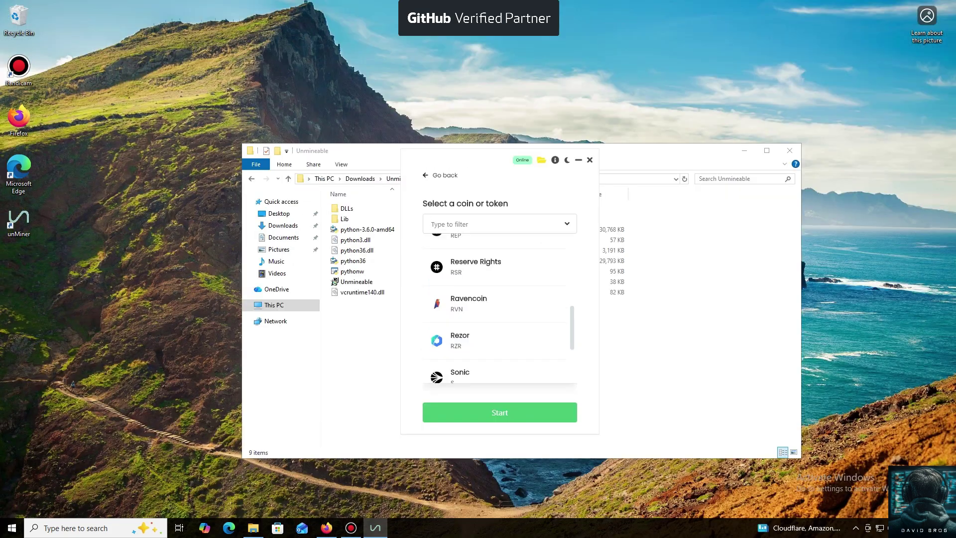
Choose RVN as the coin, paste the payout wallet address, and start CPU mining with the RandomX algorithm at high intensity.
left_click(459, 299)
key("ctrl+v")
key("ctrl+a")
key("ctrl+v")
key("Return")
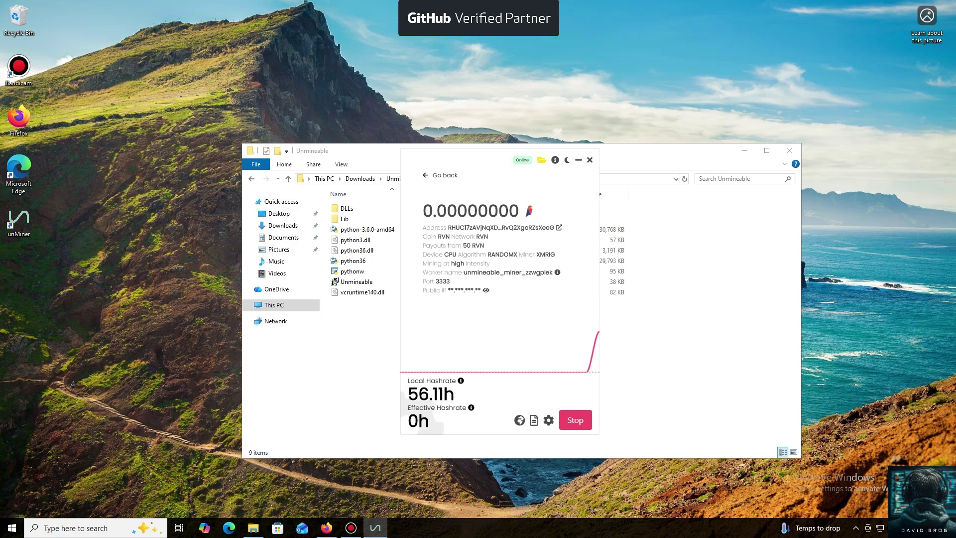
mouse_move(587, 351)
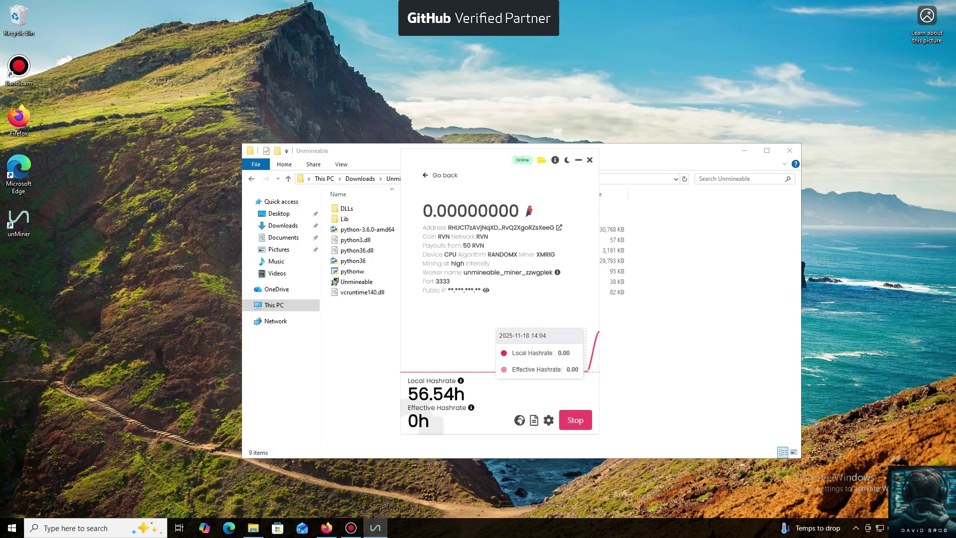